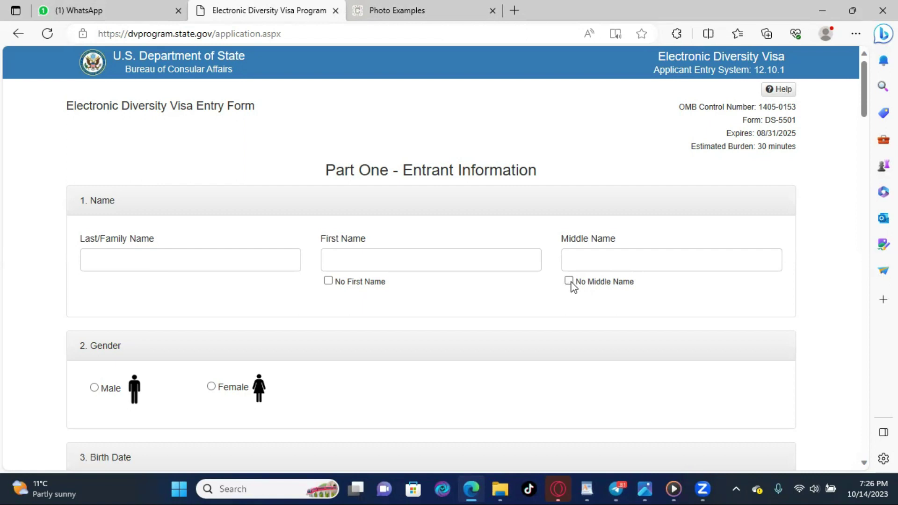
- Review the entry form's Name, Gender, Birth Date and City Where You Were Born sections
{"action": "scroll", "coordinate": [572, 284], "scroll_direction": "down", "scroll_amount": 4}
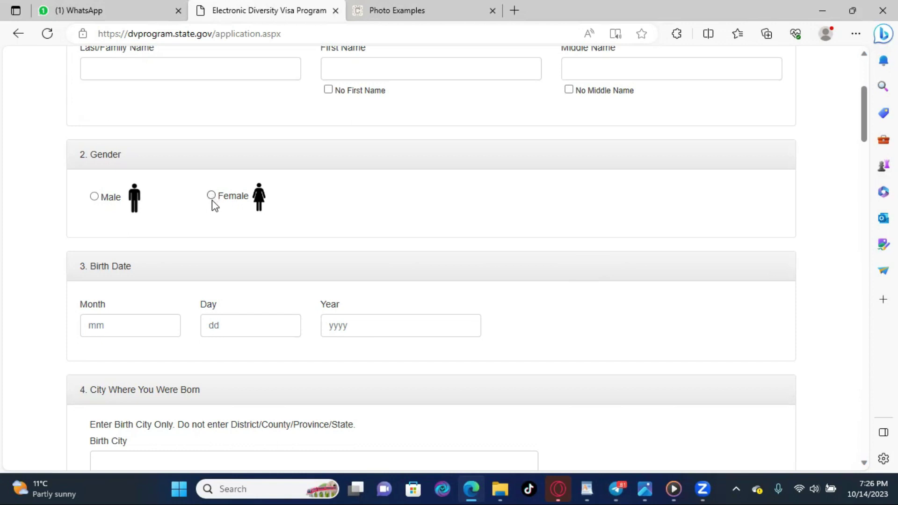
{"action": "scroll", "coordinate": [212, 200], "scroll_direction": "down", "scroll_amount": 1}
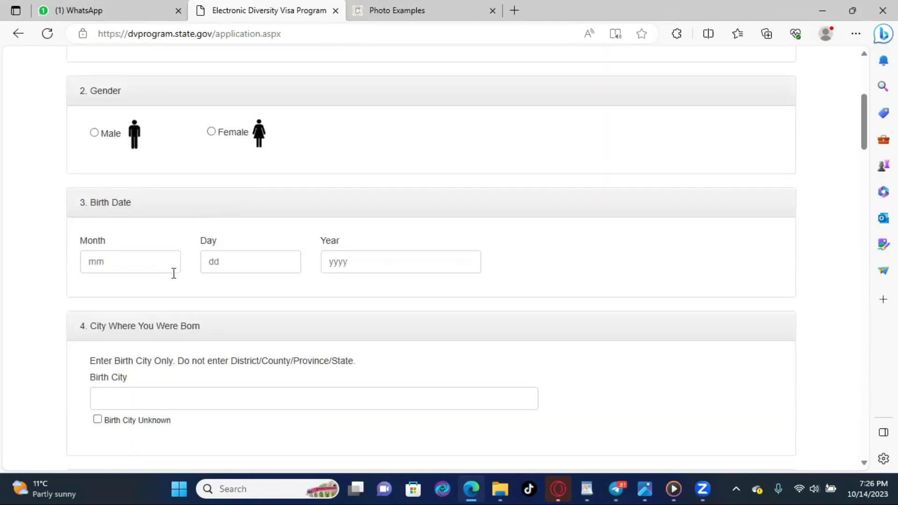
{"action": "scroll", "coordinate": [173, 272], "scroll_direction": "down", "scroll_amount": 1}
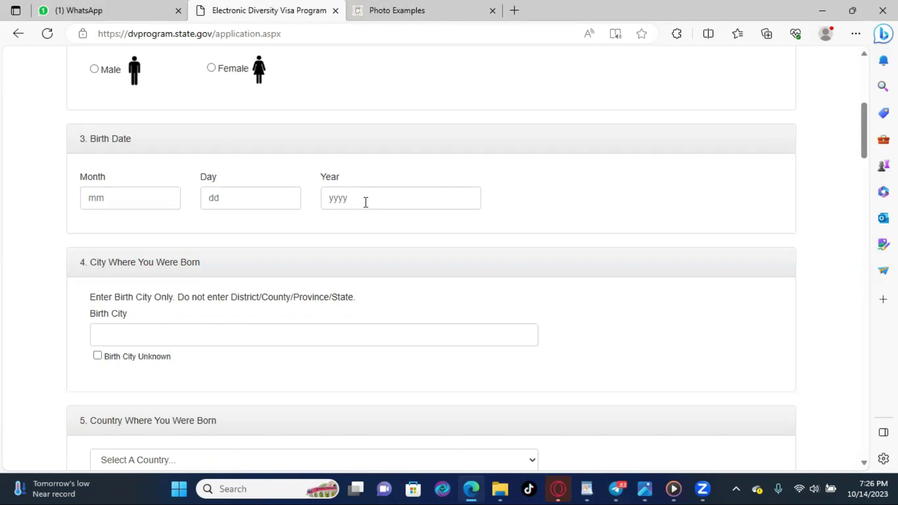
{"action": "scroll", "coordinate": [352, 206], "scroll_direction": "down", "scroll_amount": 3}
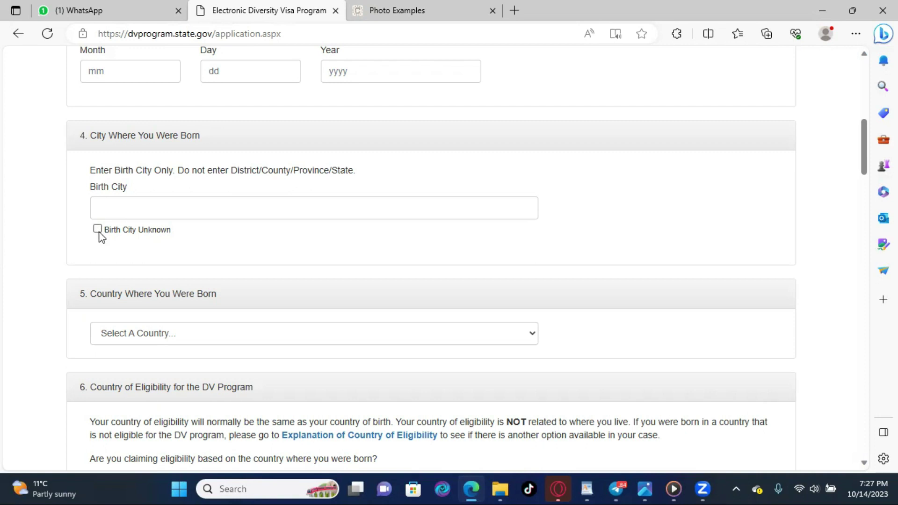
{"action": "scroll", "coordinate": [195, 243], "scroll_direction": "down", "scroll_amount": 3}
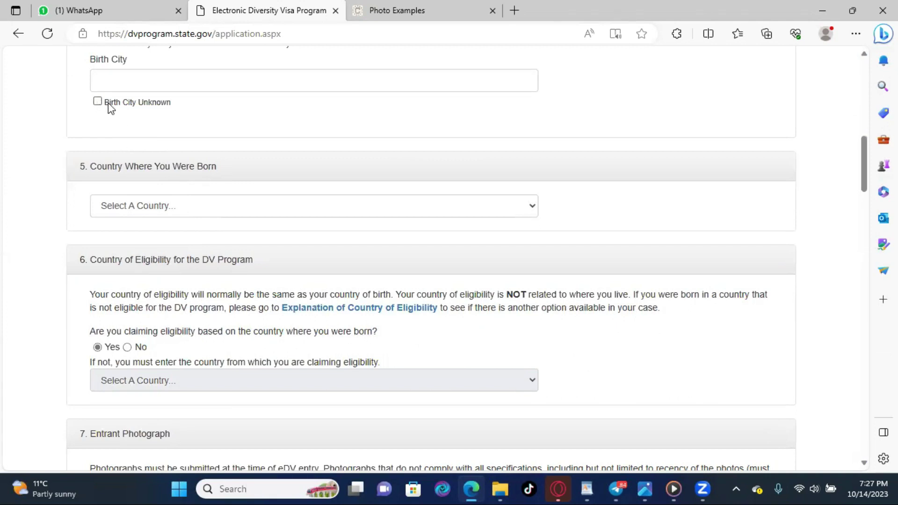
- Browse the country options under Country Where You Were Born, and close the list without choosing one
{"action": "scroll", "coordinate": [134, 80], "scroll_direction": "down", "scroll_amount": 1}
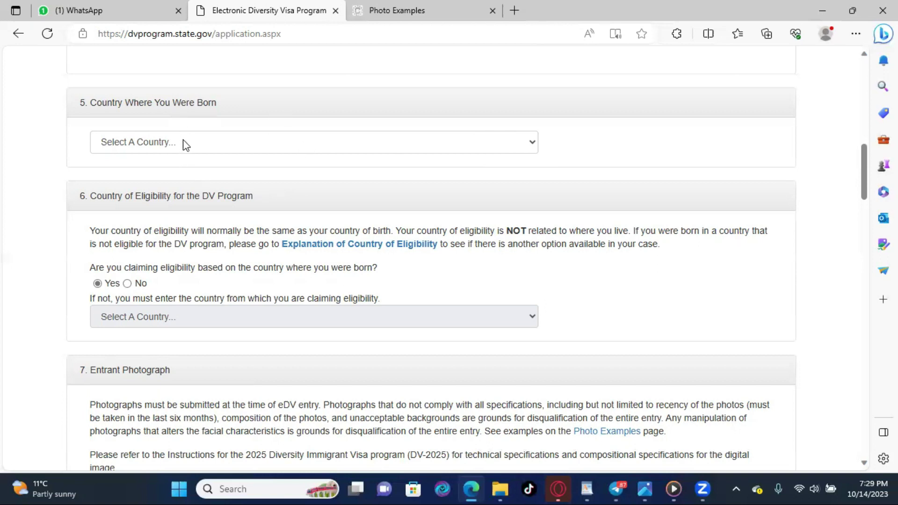
{"action": "left_click", "coordinate": [532, 143]}
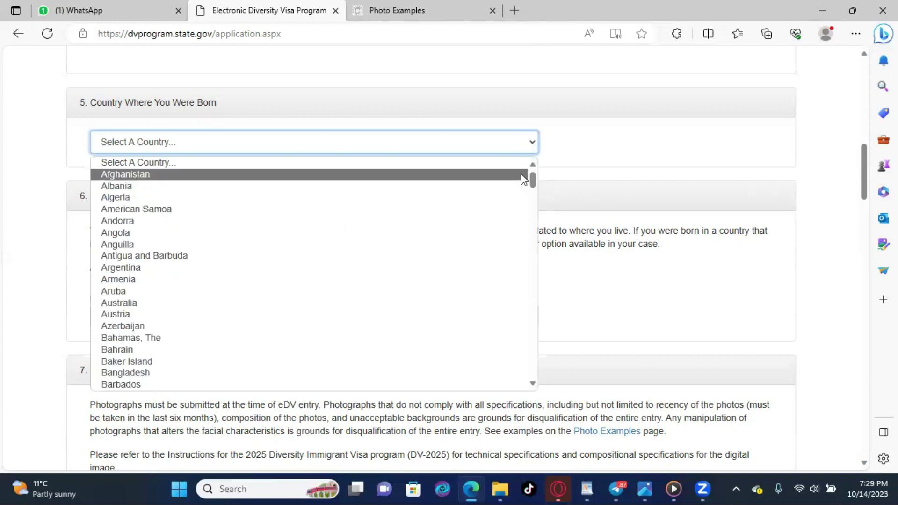
{"action": "scroll", "coordinate": [484, 255], "scroll_direction": "down", "scroll_amount": 10}
{"action": "scroll", "coordinate": [484, 254], "scroll_direction": "down", "scroll_amount": 12}
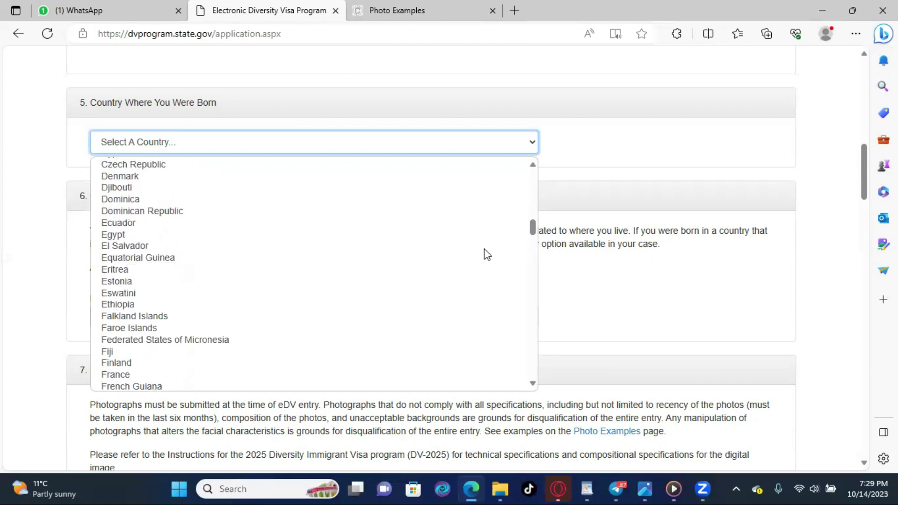
{"action": "left_click", "coordinate": [580, 155]}
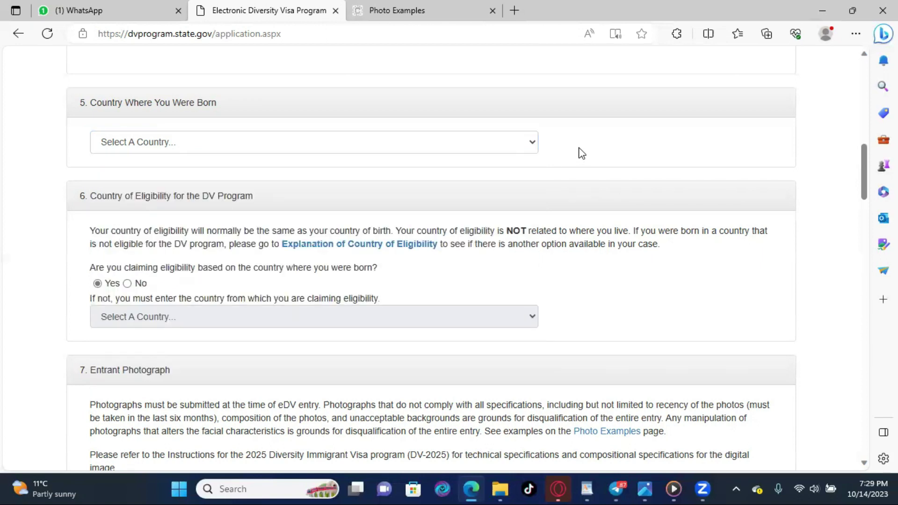
- Read the Country of Eligibility for the DV Program and Entrant Photograph sections of the entry form
{"action": "scroll", "coordinate": [258, 199], "scroll_direction": "down", "scroll_amount": 1}
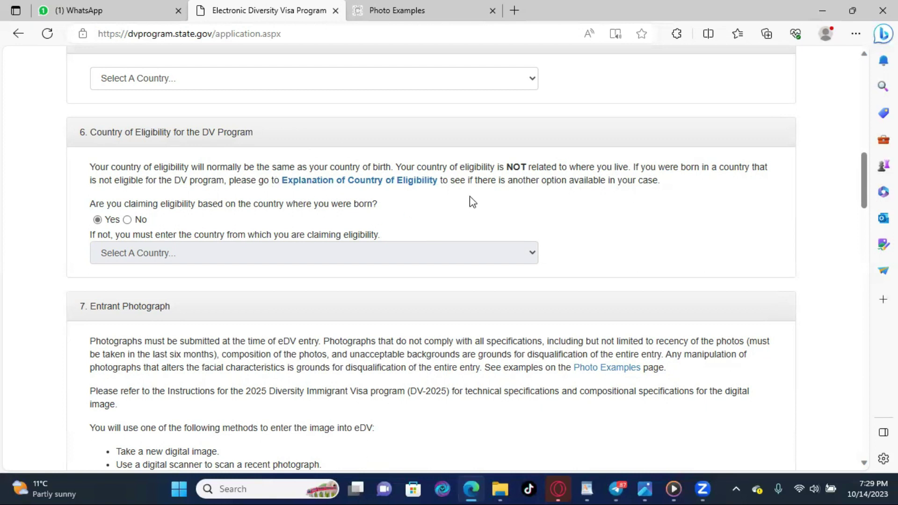
{"action": "scroll", "coordinate": [475, 183], "scroll_direction": "down", "scroll_amount": 1}
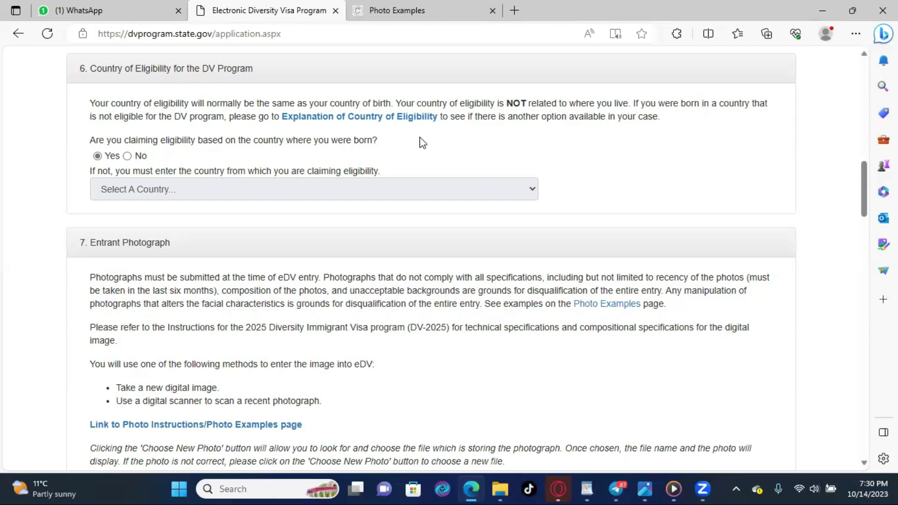
{"action": "scroll", "coordinate": [423, 143], "scroll_direction": "down", "scroll_amount": 1}
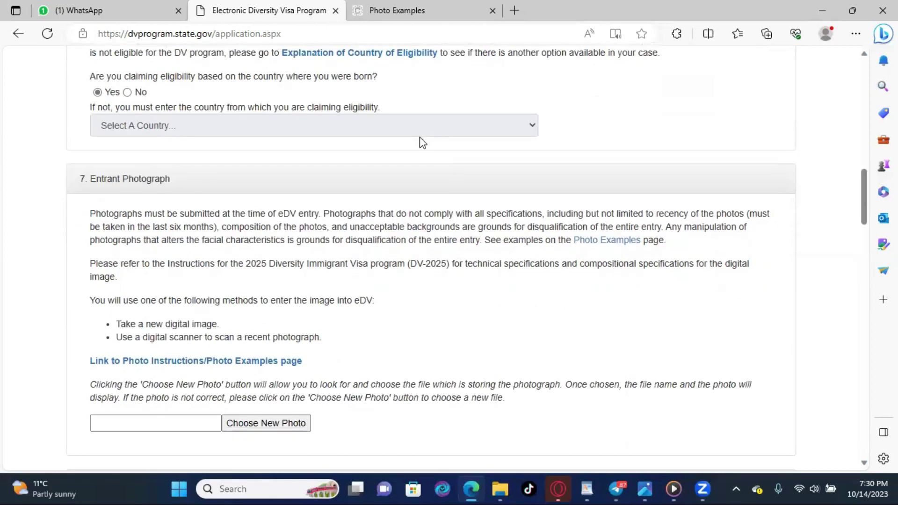
{"action": "scroll", "coordinate": [417, 141], "scroll_direction": "up", "scroll_amount": 2}
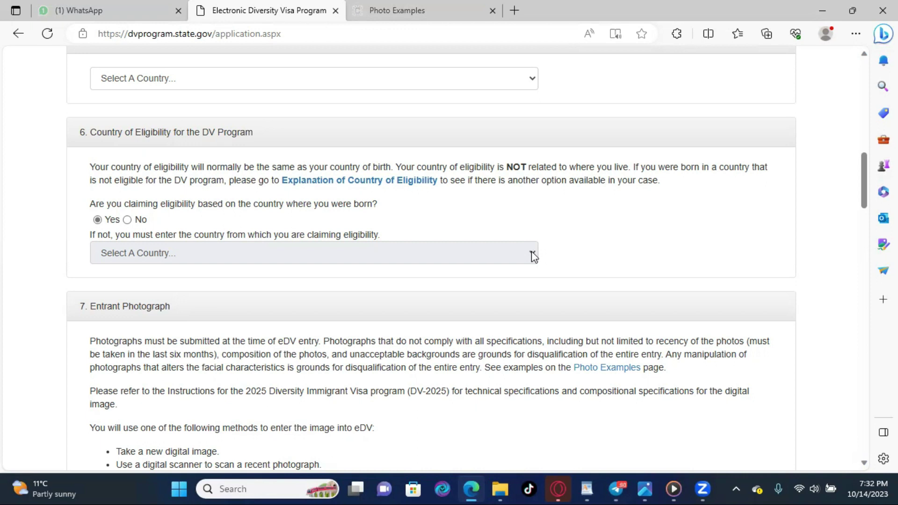
{"action": "scroll", "coordinate": [533, 256], "scroll_direction": "down", "scroll_amount": 3}
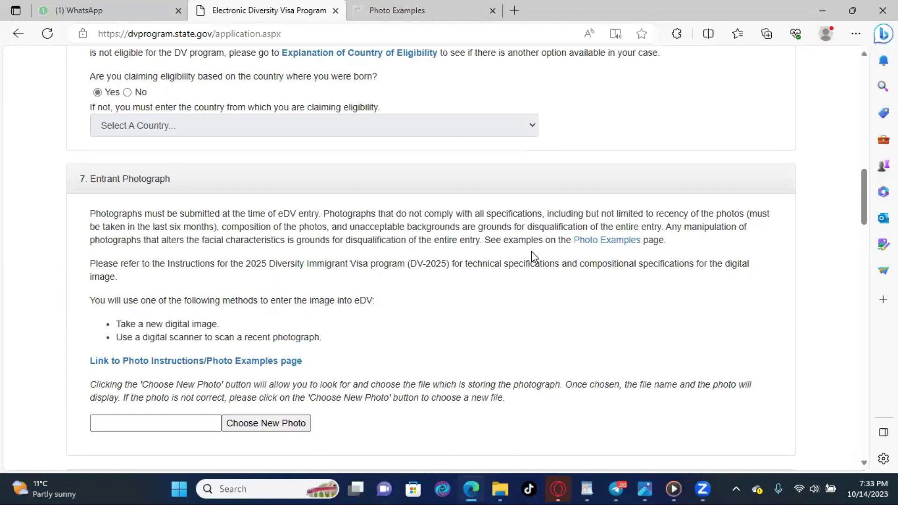
{"action": "scroll", "coordinate": [531, 251], "scroll_direction": "down", "scroll_amount": 2}
{"action": "scroll", "coordinate": [531, 257], "scroll_direction": "down", "scroll_amount": 2}
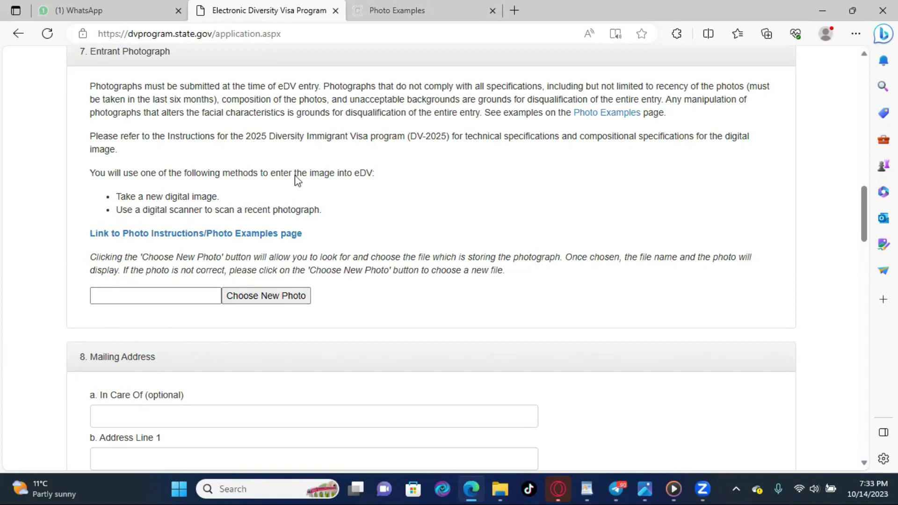
- Switch to the already open Photo Examples page and look over the acceptable visa photos and detailed examples
{"action": "left_click", "coordinate": [412, 10]}
{"action": "scroll", "coordinate": [317, 282], "scroll_direction": "down", "scroll_amount": 5}
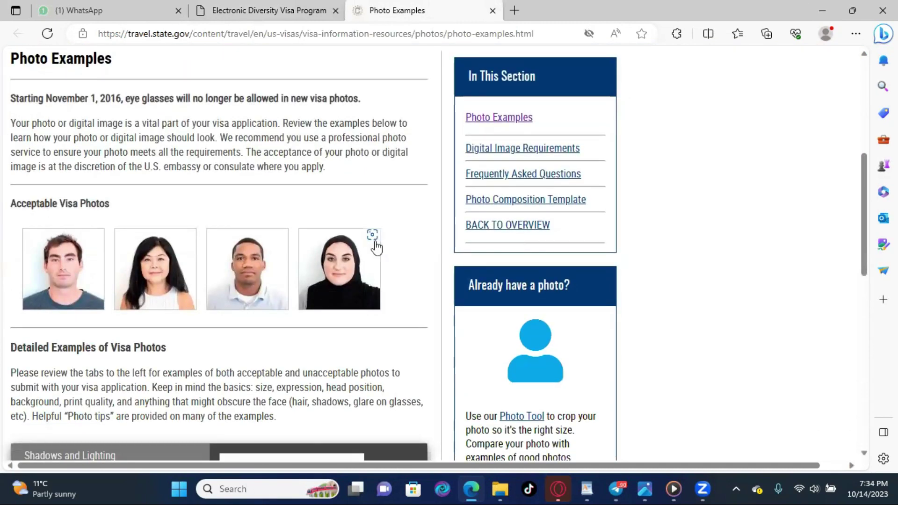
{"action": "scroll", "coordinate": [299, 295], "scroll_direction": "down", "scroll_amount": 3}
{"action": "scroll", "coordinate": [298, 294], "scroll_direction": "down", "scroll_amount": 1}
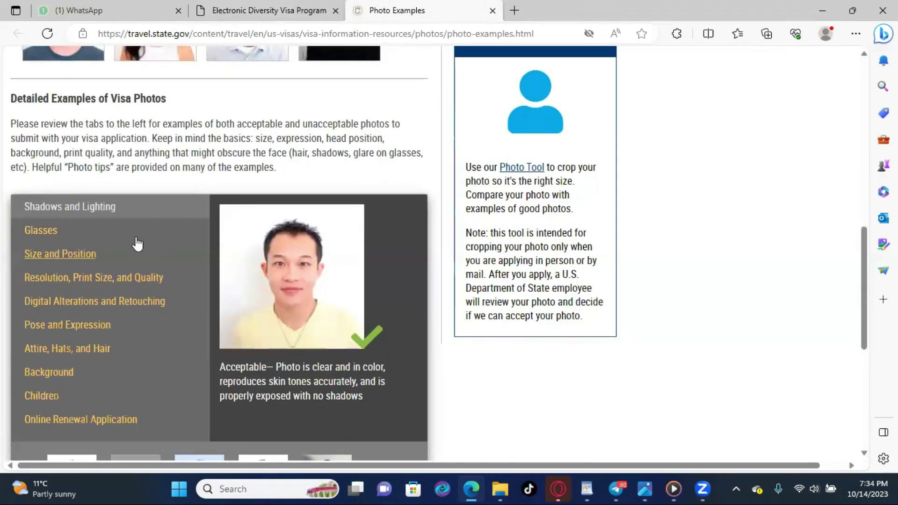
- View the detailed photo examples for Glasses, Size and Position, Resolution, Print Size, and Quality, and Digital Alterations and Retouching
{"action": "left_click", "coordinate": [33, 238]}
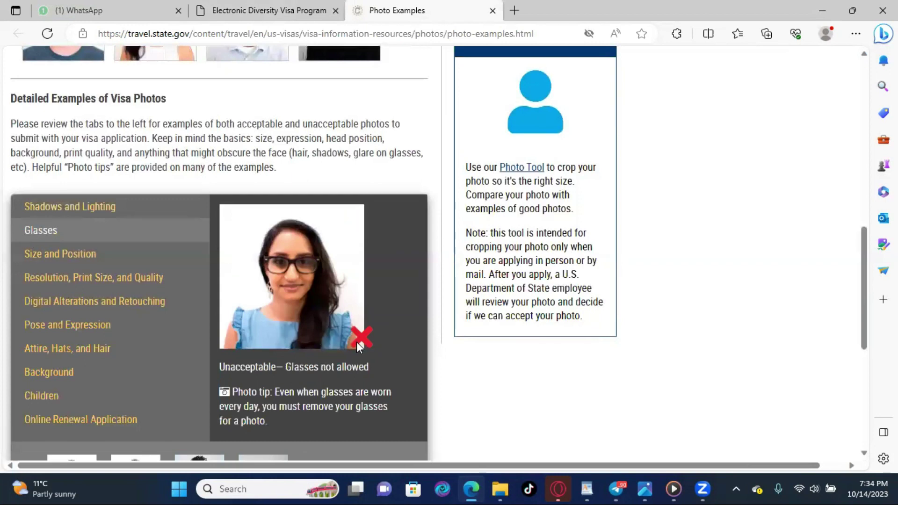
{"action": "left_click", "coordinate": [81, 263]}
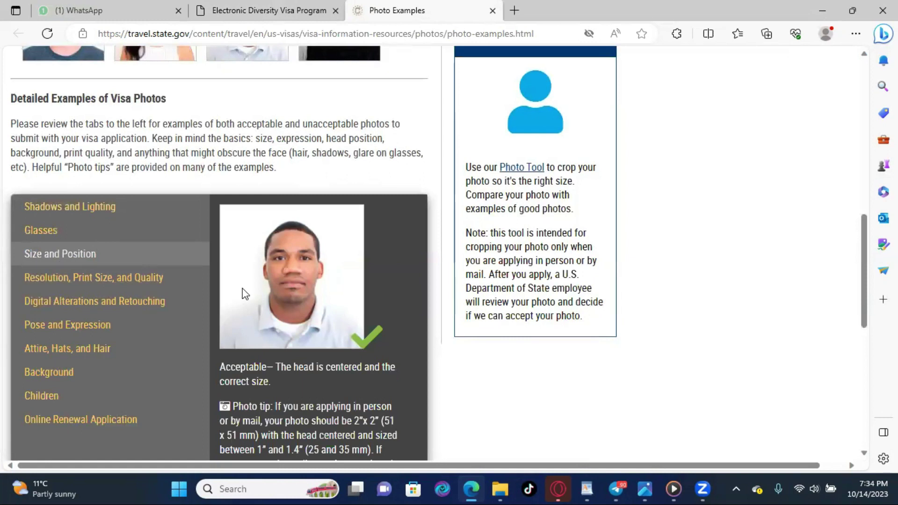
{"action": "scroll", "coordinate": [305, 384], "scroll_direction": "down", "scroll_amount": 3}
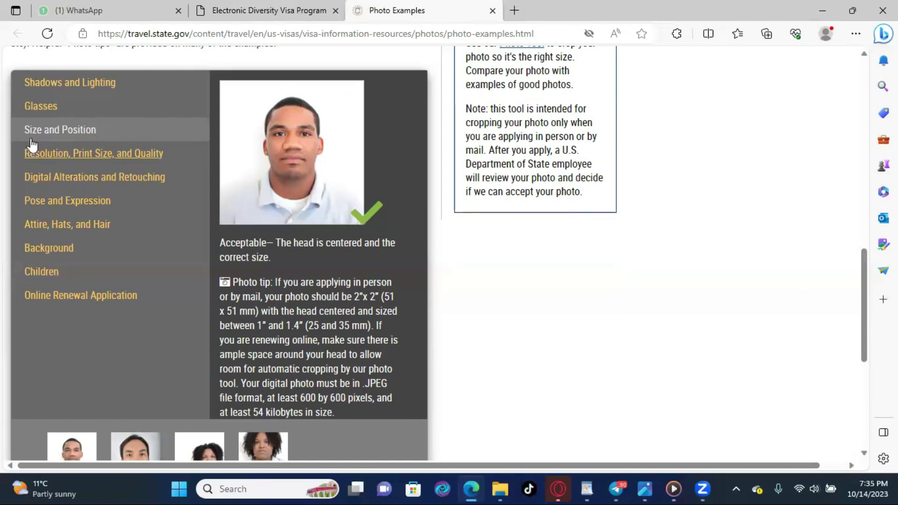
{"action": "left_click", "coordinate": [71, 160]}
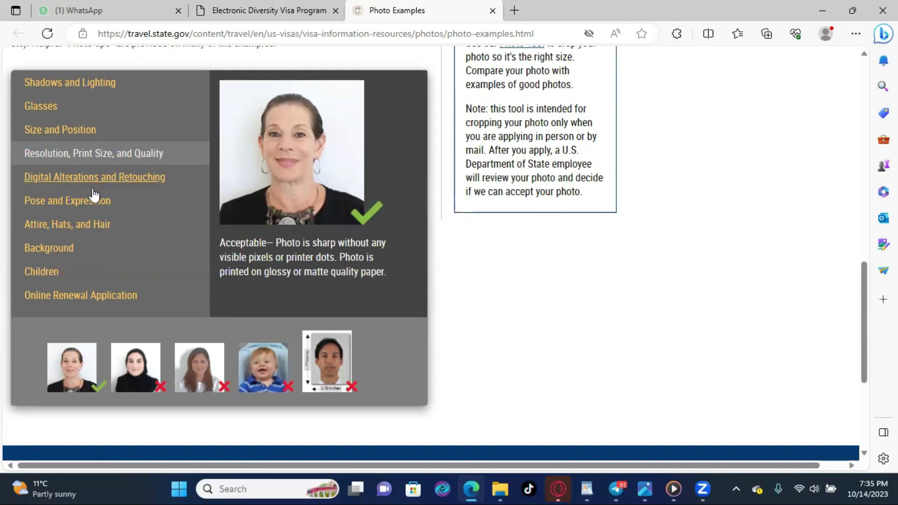
{"action": "left_click", "coordinate": [117, 189]}
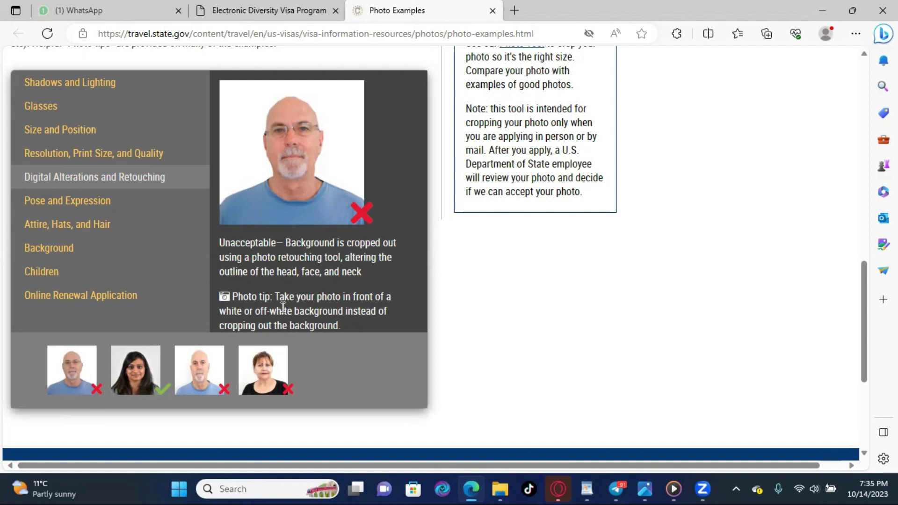
- View the detailed photo examples for Pose and Expression, Attire, Hats, and Hair, Background, Children, and Online Renewal Application
{"action": "left_click", "coordinate": [74, 209]}
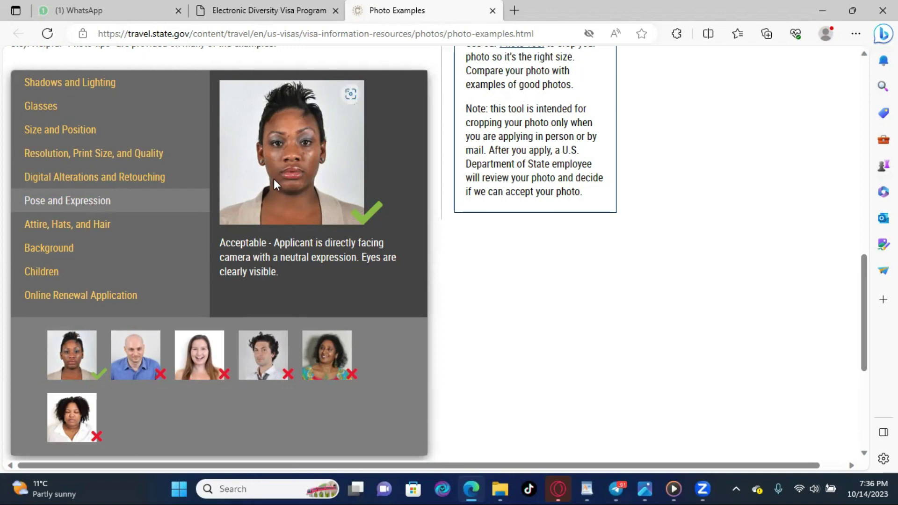
{"action": "left_click", "coordinate": [50, 237]}
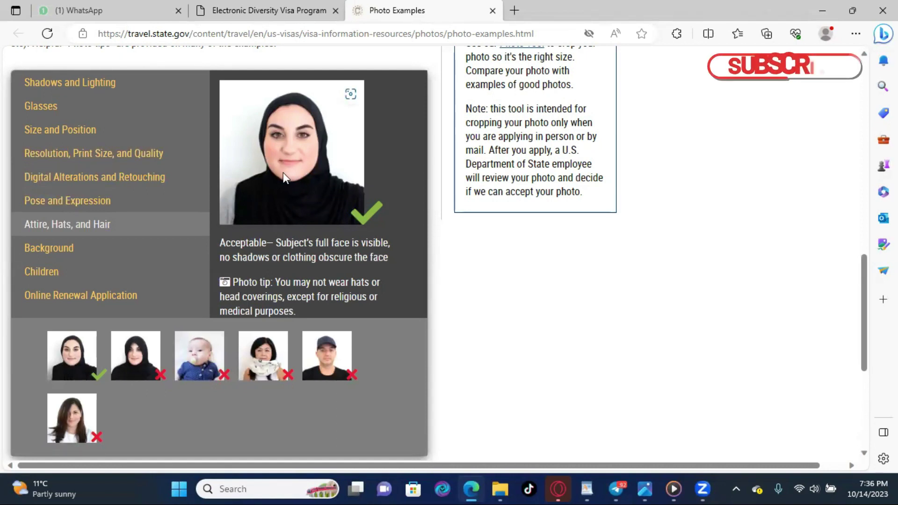
{"action": "left_click", "coordinate": [68, 250]}
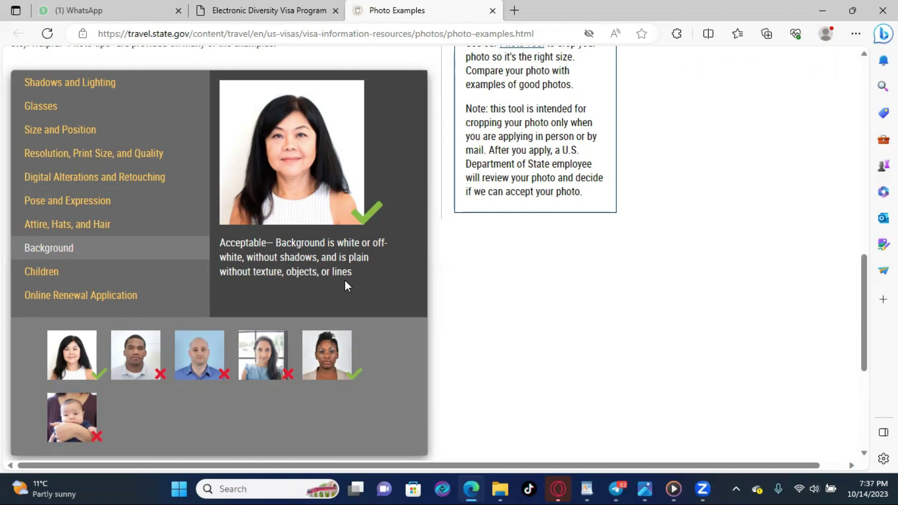
{"action": "left_click", "coordinate": [52, 275]}
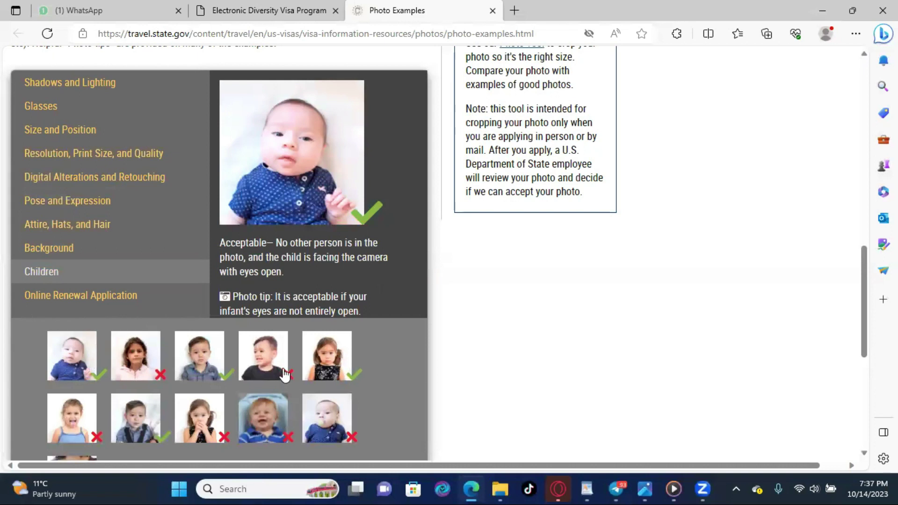
{"action": "scroll", "coordinate": [268, 349], "scroll_direction": "down", "scroll_amount": 1}
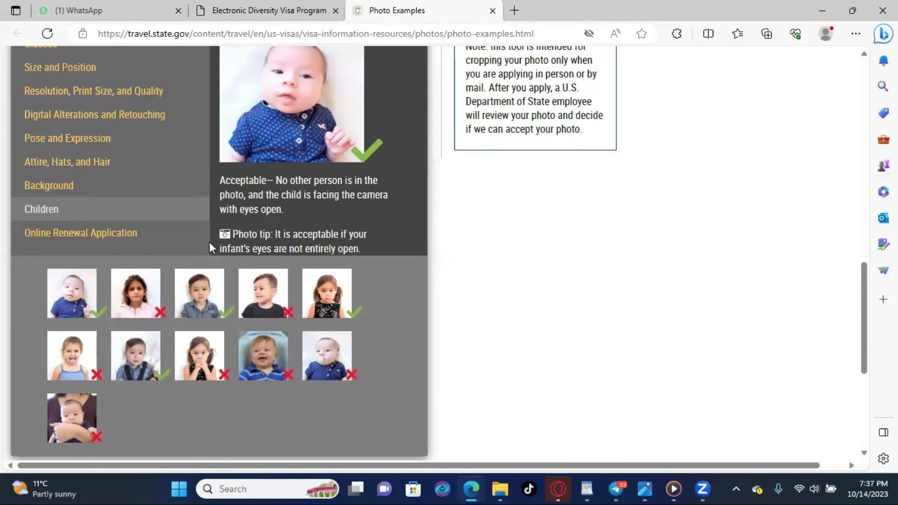
{"action": "left_click", "coordinate": [66, 241]}
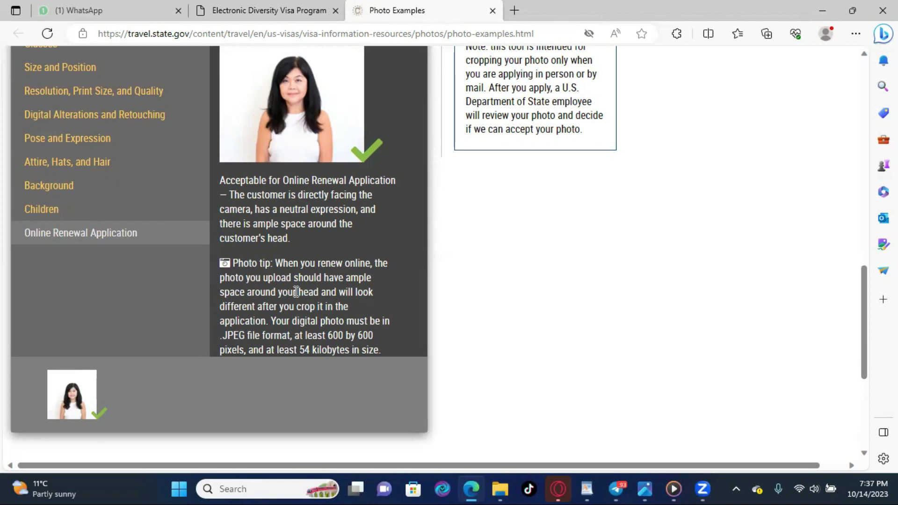
- Look back over the acceptable visa photos and the introductory eyeglasses notice on the Photo Examples page
{"action": "scroll", "coordinate": [296, 292], "scroll_direction": "up", "scroll_amount": 1}
{"action": "scroll", "coordinate": [296, 292], "scroll_direction": "up", "scroll_amount": 3}
{"action": "scroll", "coordinate": [296, 291], "scroll_direction": "down", "scroll_amount": 1}
{"action": "scroll", "coordinate": [295, 291], "scroll_direction": "up", "scroll_amount": 5}
{"action": "scroll", "coordinate": [295, 291], "scroll_direction": "down", "scroll_amount": 2}
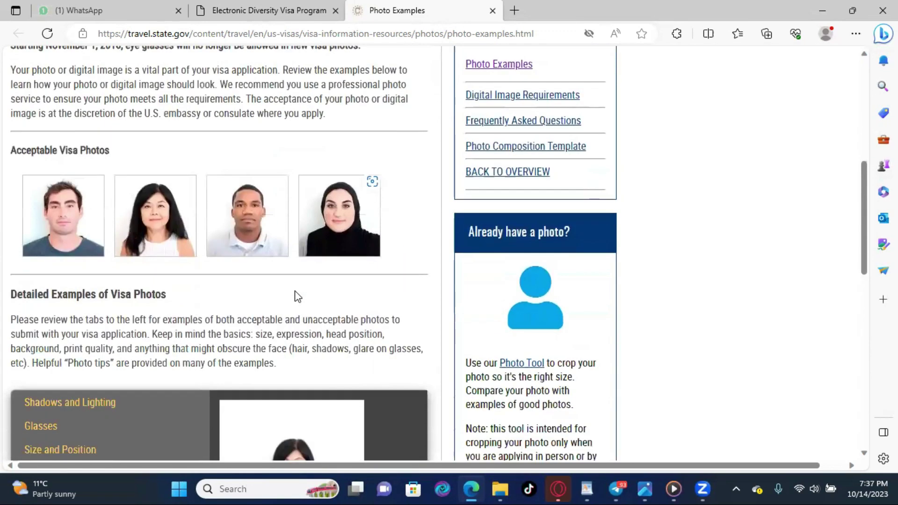
{"action": "scroll", "coordinate": [294, 291], "scroll_direction": "up", "scroll_amount": 2}
{"action": "scroll", "coordinate": [294, 290], "scroll_direction": "up", "scroll_amount": 2}
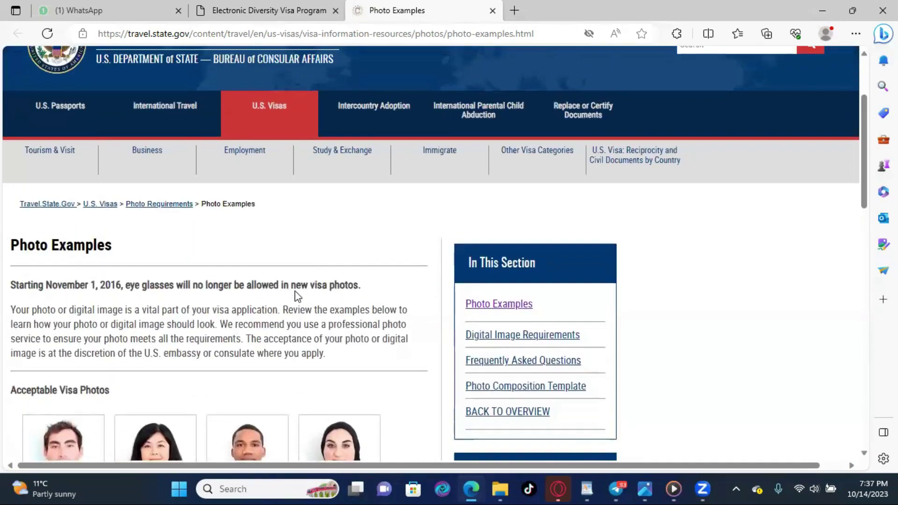
- Return to the Electronic Diversity Visa Entry Form and review the photo selection and Mailing Address fields
{"action": "left_click", "coordinate": [268, 11]}
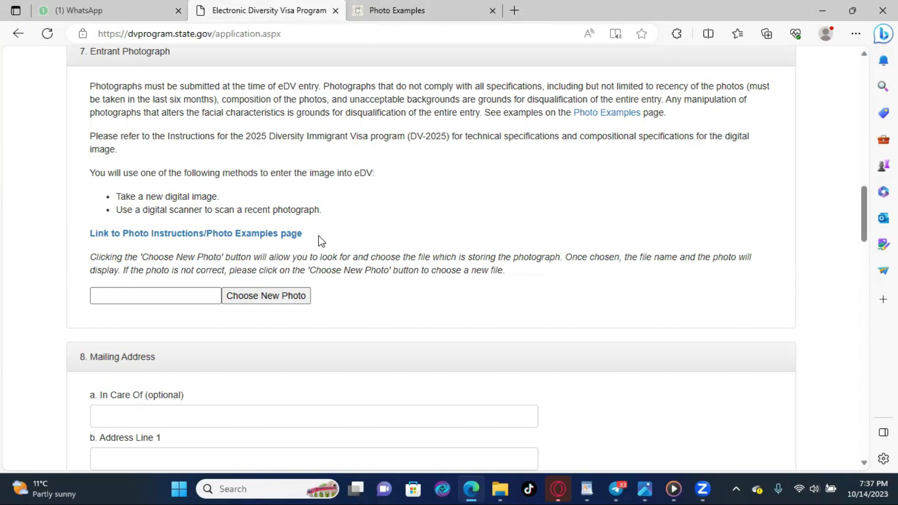
{"action": "scroll", "coordinate": [319, 236], "scroll_direction": "down", "scroll_amount": 1}
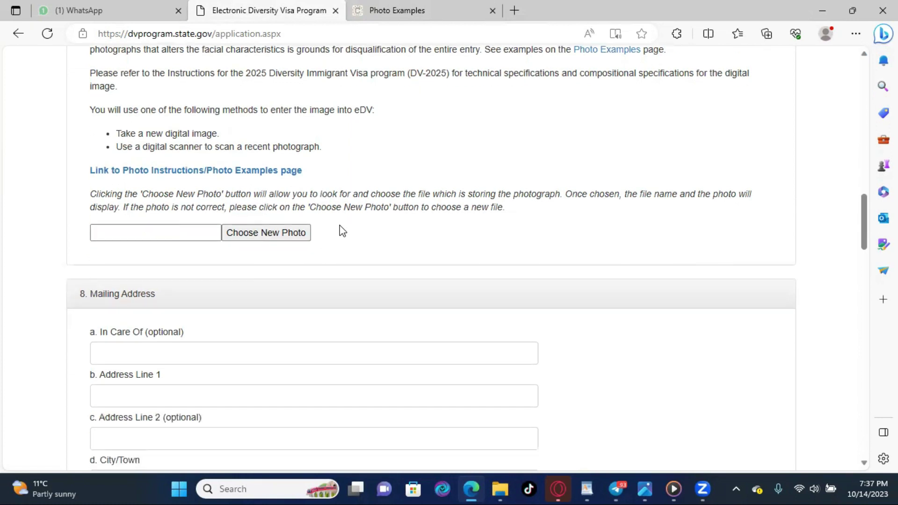
{"action": "scroll", "coordinate": [387, 208], "scroll_direction": "down", "scroll_amount": 1}
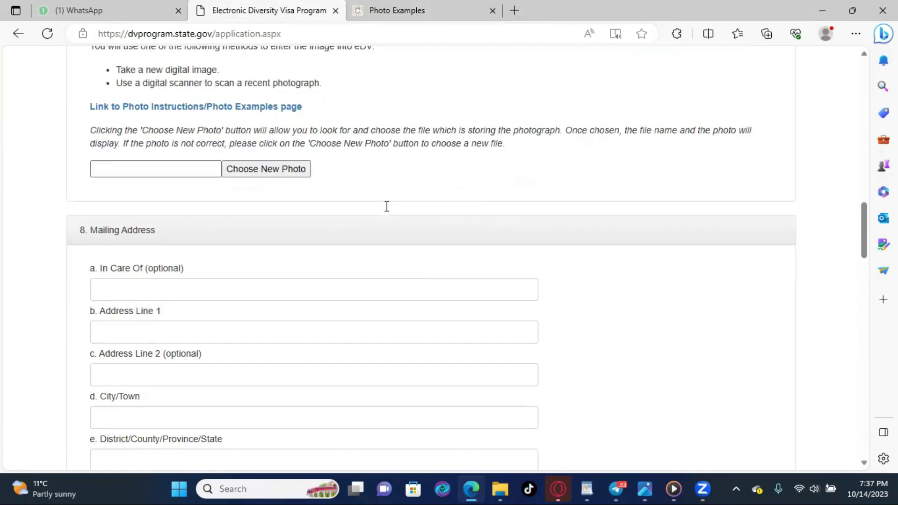
{"action": "scroll", "coordinate": [386, 207], "scroll_direction": "up", "scroll_amount": 2}
{"action": "scroll", "coordinate": [387, 208], "scroll_direction": "down", "scroll_amount": 4}
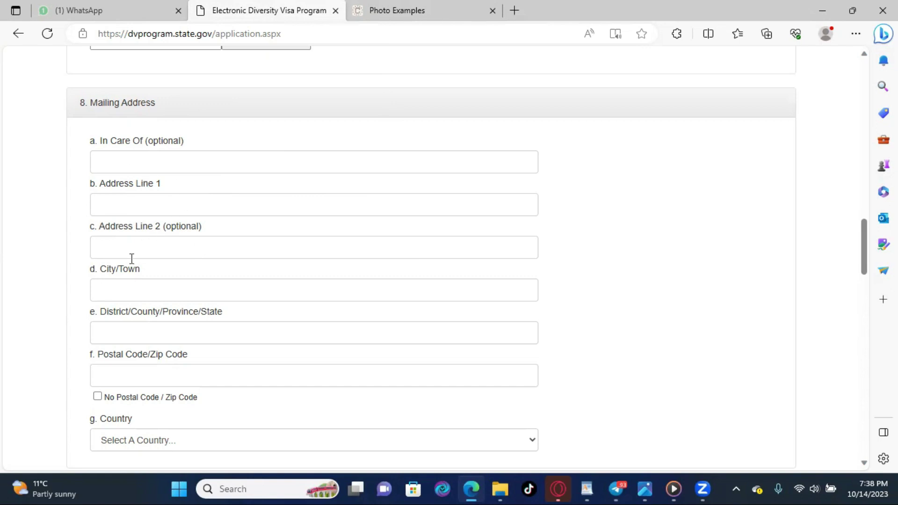
{"action": "scroll", "coordinate": [172, 298], "scroll_direction": "down", "scroll_amount": 3}
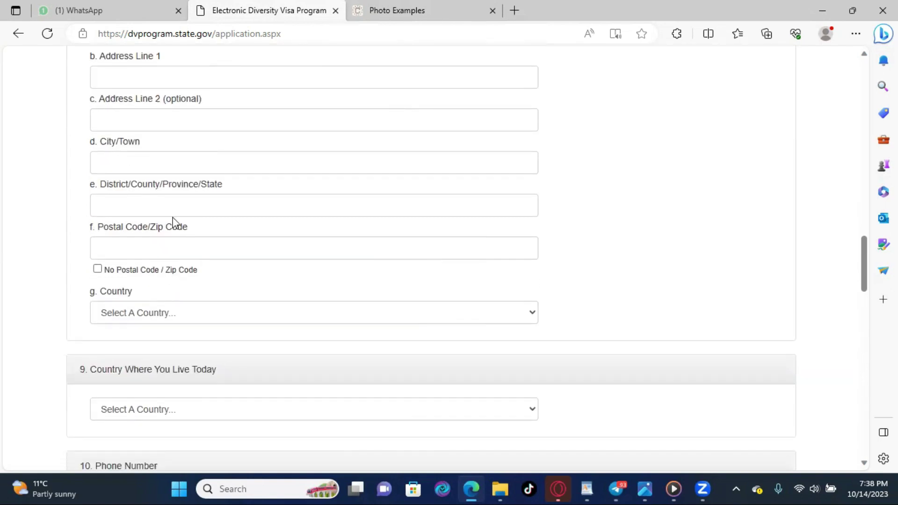
- Inspect the country choices for the Mailing Address and for Country Where You Live Today without selecting a country
{"action": "left_click", "coordinate": [535, 315]}
{"action": "left_click", "coordinate": [534, 313]}
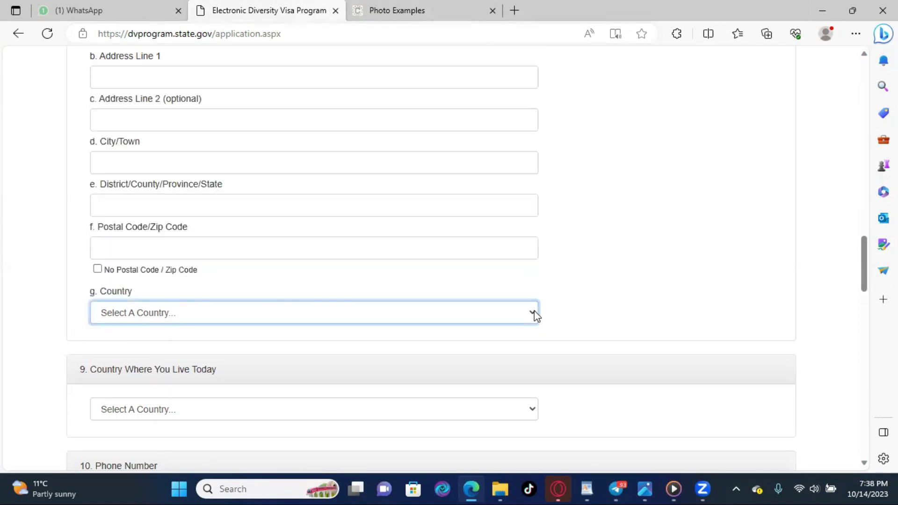
{"action": "scroll", "coordinate": [146, 242], "scroll_direction": "down", "scroll_amount": 5}
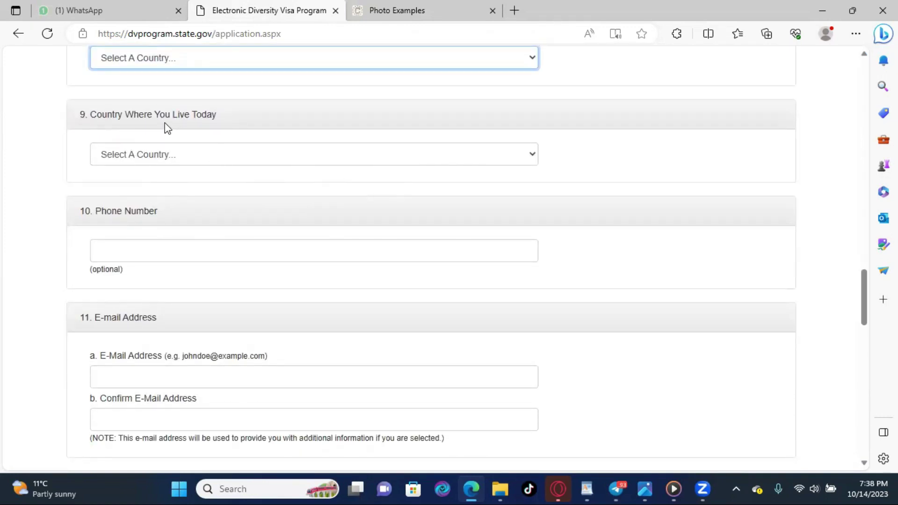
{"action": "left_click", "coordinate": [533, 156]}
{"action": "left_click", "coordinate": [533, 155]}
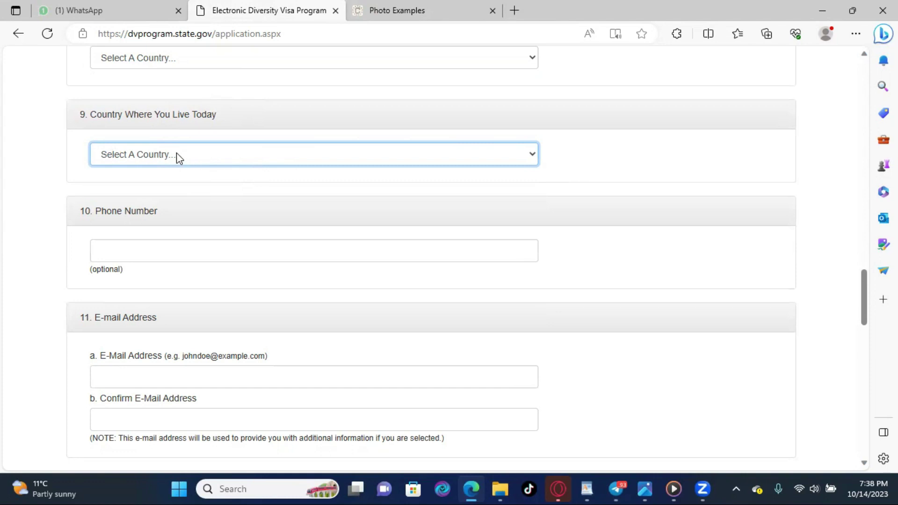
{"action": "left_click", "coordinate": [535, 159]}
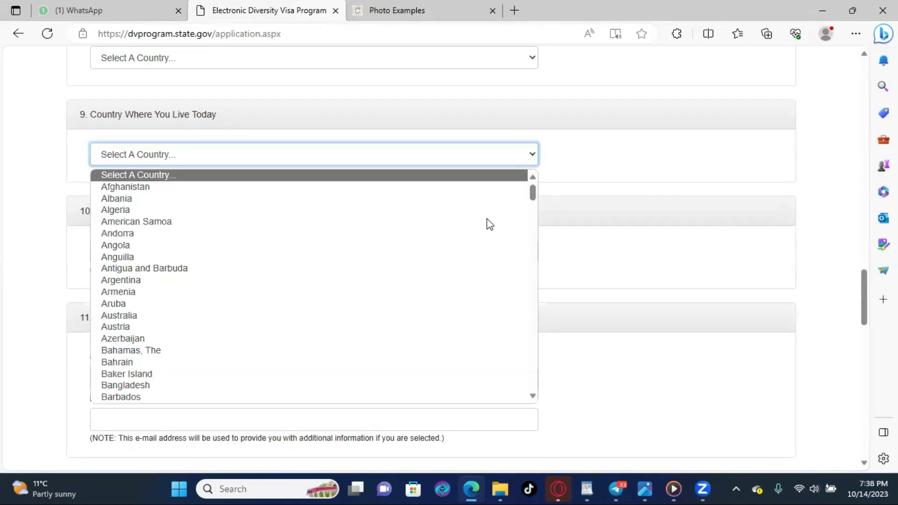
{"action": "scroll", "coordinate": [197, 363], "scroll_direction": "down", "scroll_amount": 8}
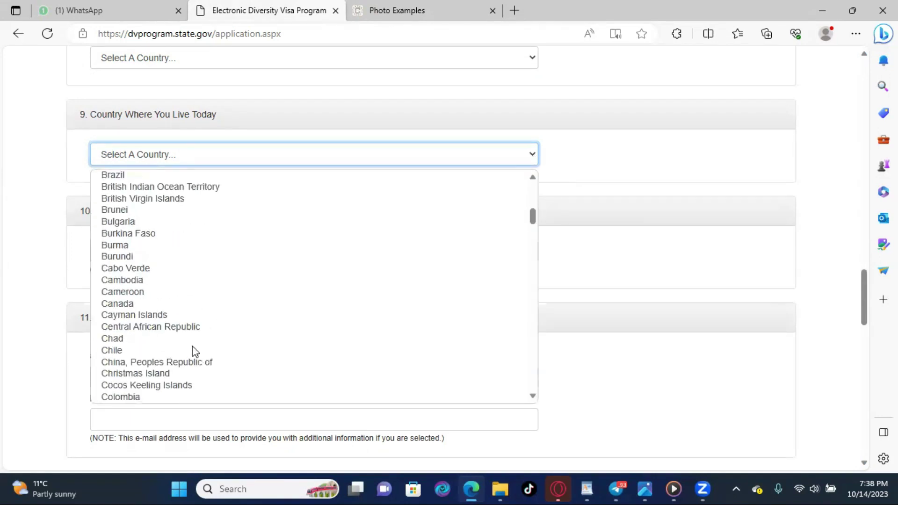
{"action": "left_click", "coordinate": [579, 140]}
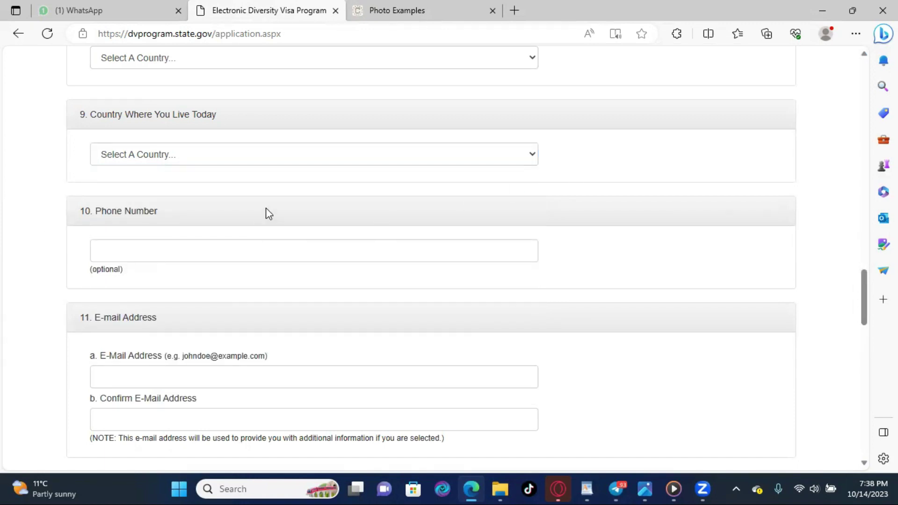
- Review the optional Phone Number field and the E-Mail Address and Confirm E-Mail Address fields, leaving them empty
{"action": "scroll", "coordinate": [269, 164], "scroll_direction": "down", "scroll_amount": 3}
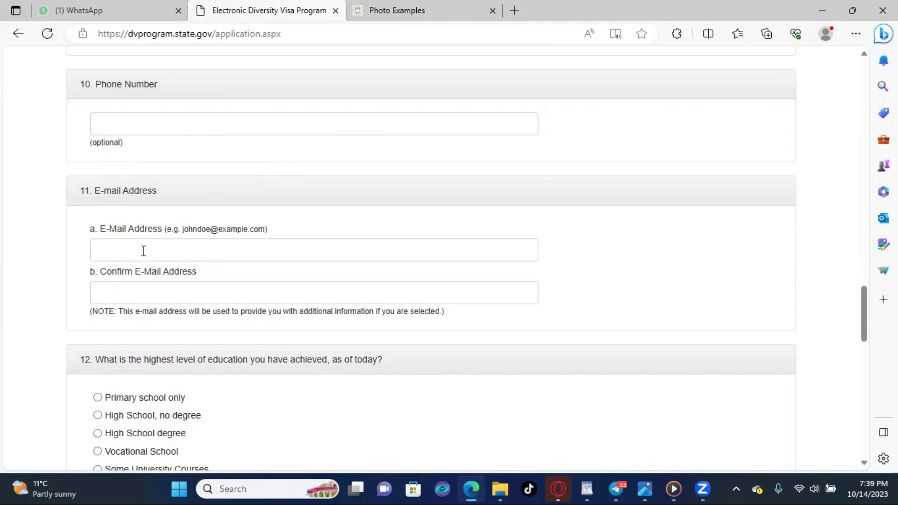
{"action": "scroll", "coordinate": [144, 250], "scroll_direction": "down", "scroll_amount": 1}
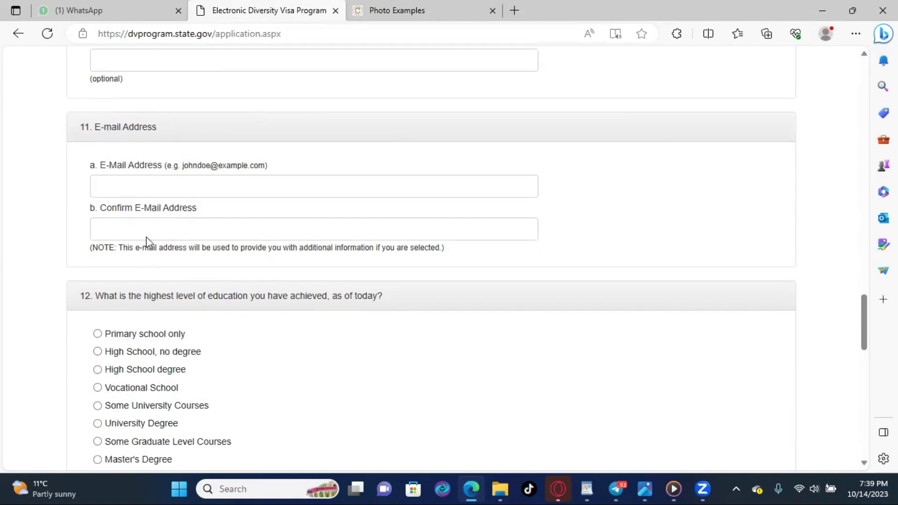
{"action": "left_click", "coordinate": [155, 191]}
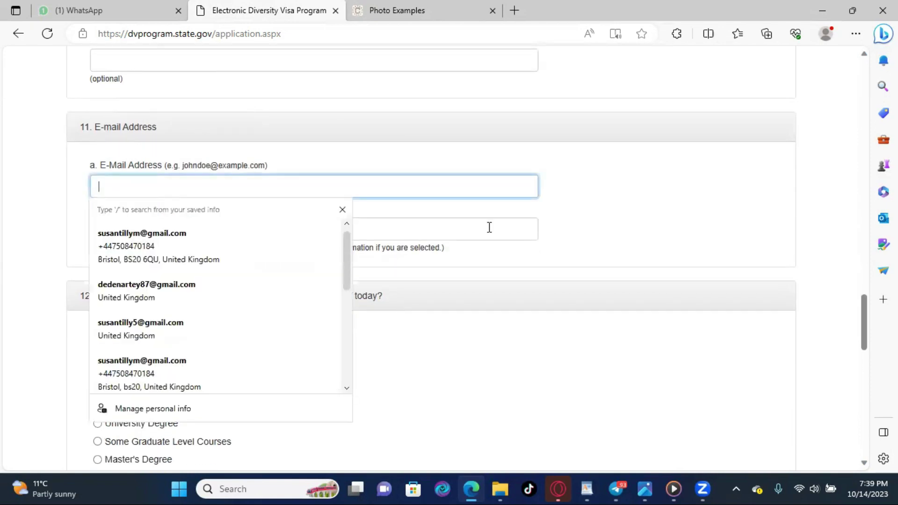
{"action": "left_click", "coordinate": [559, 199]}
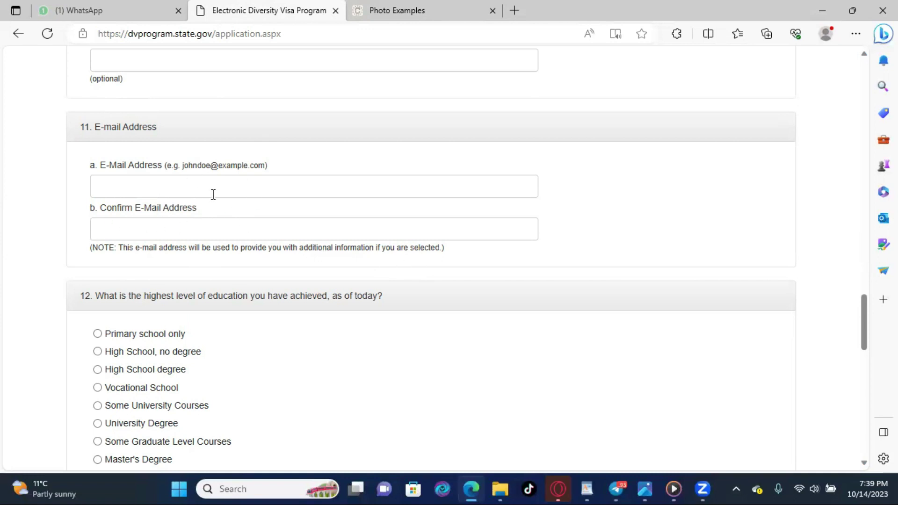
{"action": "scroll", "coordinate": [207, 192], "scroll_direction": "down", "scroll_amount": 1}
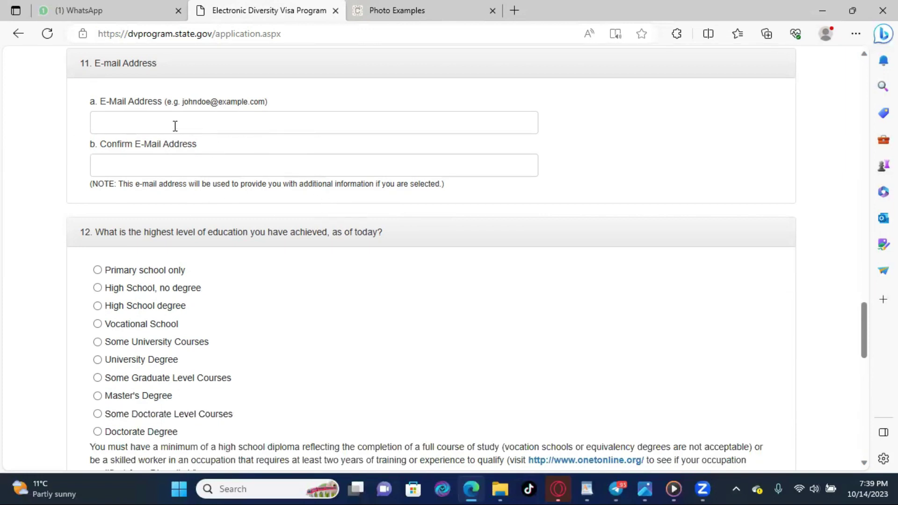
- Review the highest level of education options in question 12 and the minimum education or work experience note
{"action": "scroll", "coordinate": [191, 185], "scroll_direction": "down", "scroll_amount": 1}
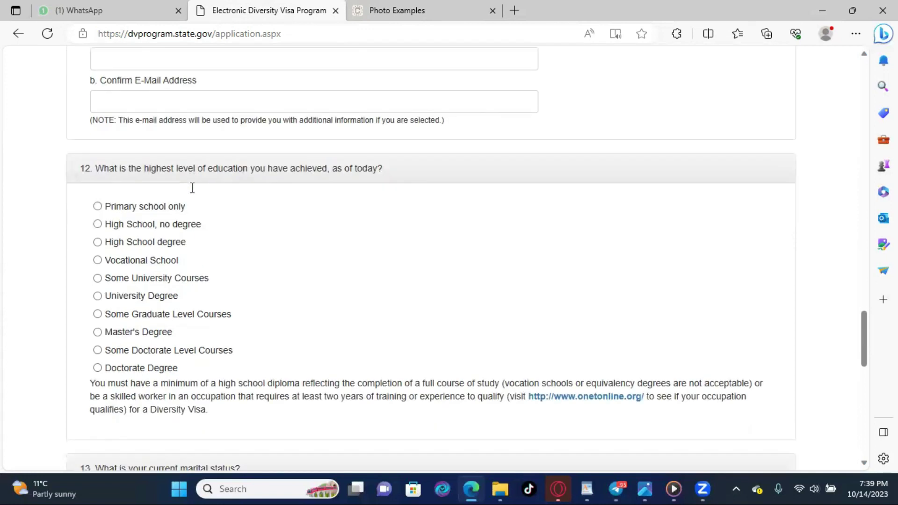
{"action": "scroll", "coordinate": [255, 214], "scroll_direction": "down", "scroll_amount": 1}
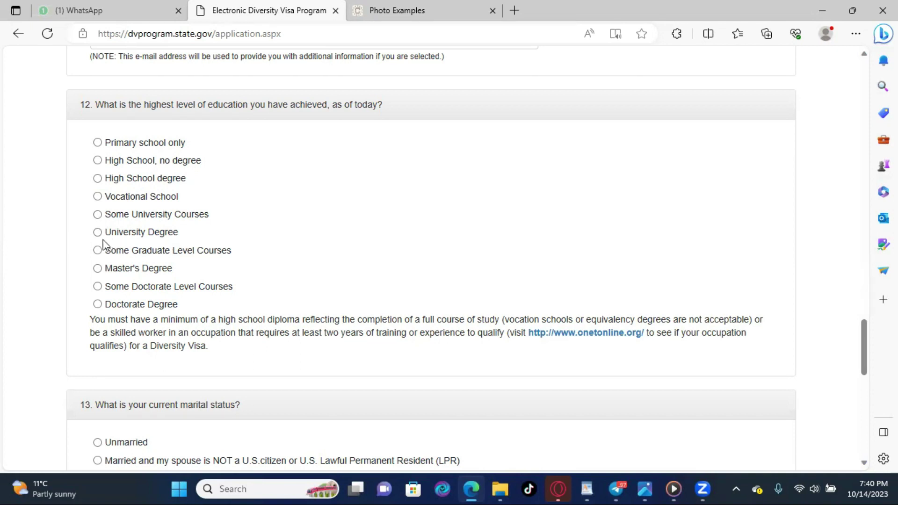
{"action": "scroll", "coordinate": [102, 240], "scroll_direction": "down", "scroll_amount": 1}
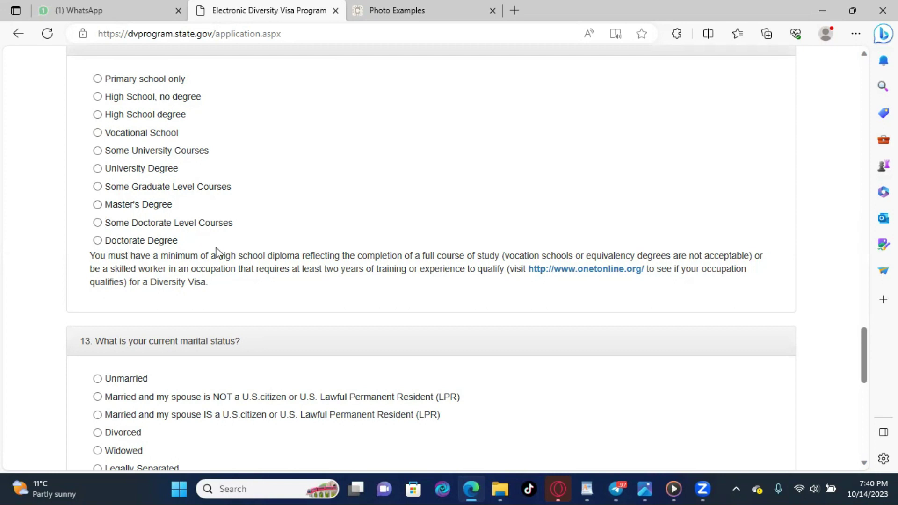
{"action": "scroll", "coordinate": [216, 253], "scroll_direction": "down", "scroll_amount": 3}
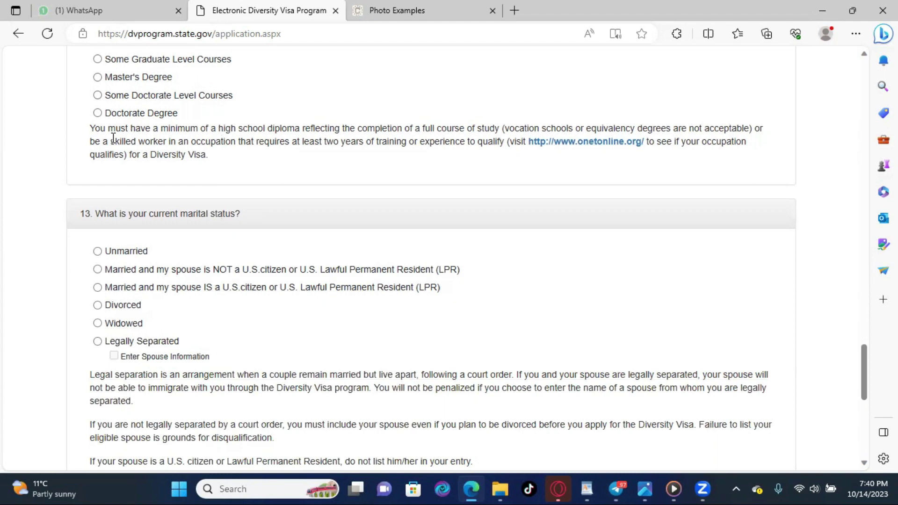
{"action": "scroll", "coordinate": [136, 177], "scroll_direction": "up", "scroll_amount": 1}
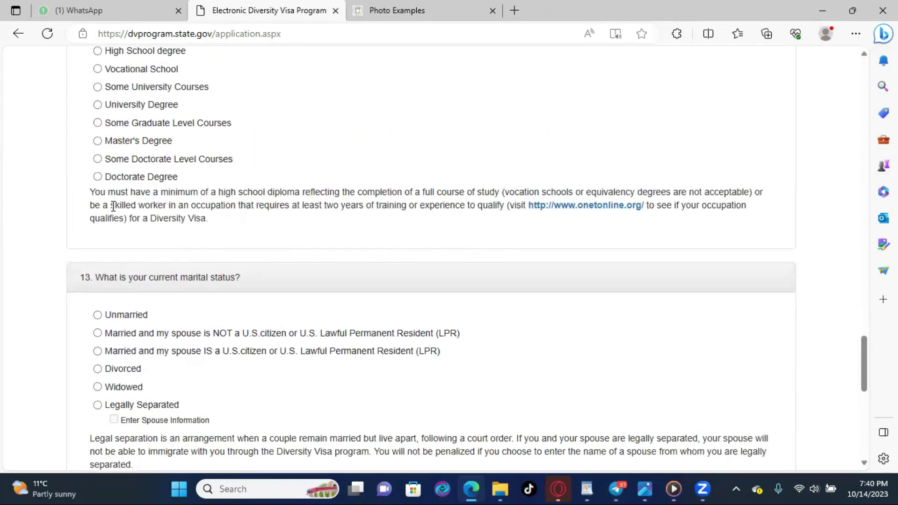
{"action": "scroll", "coordinate": [154, 208], "scroll_direction": "up", "scroll_amount": 3}
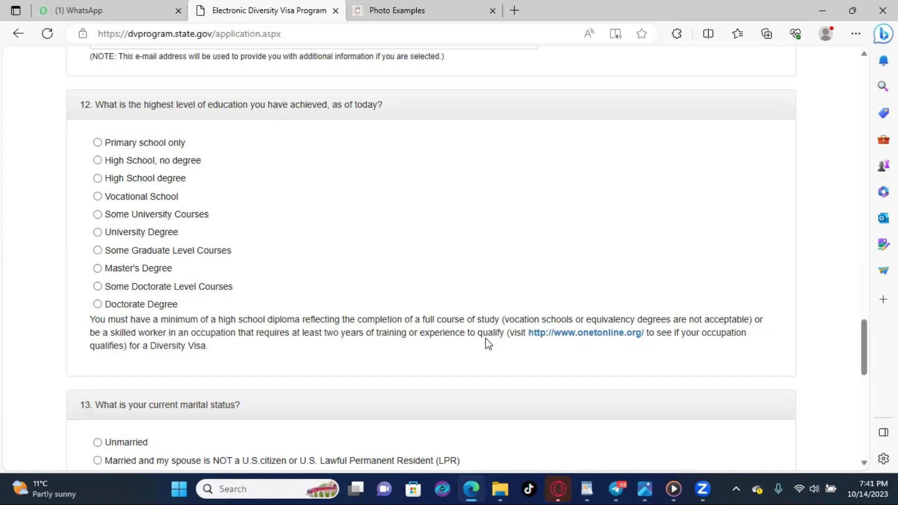
{"action": "scroll", "coordinate": [486, 337], "scroll_direction": "down", "scroll_amount": 1}
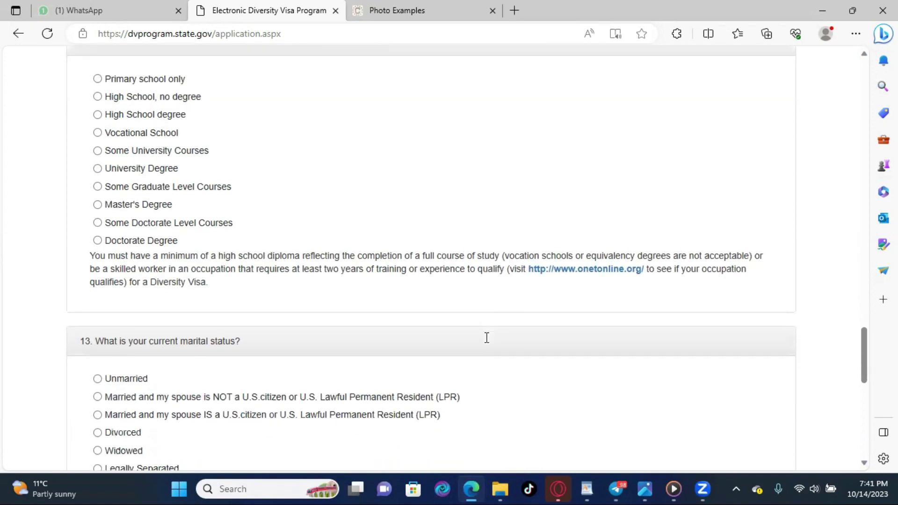
{"action": "scroll", "coordinate": [489, 342], "scroll_direction": "down", "scroll_amount": 1}
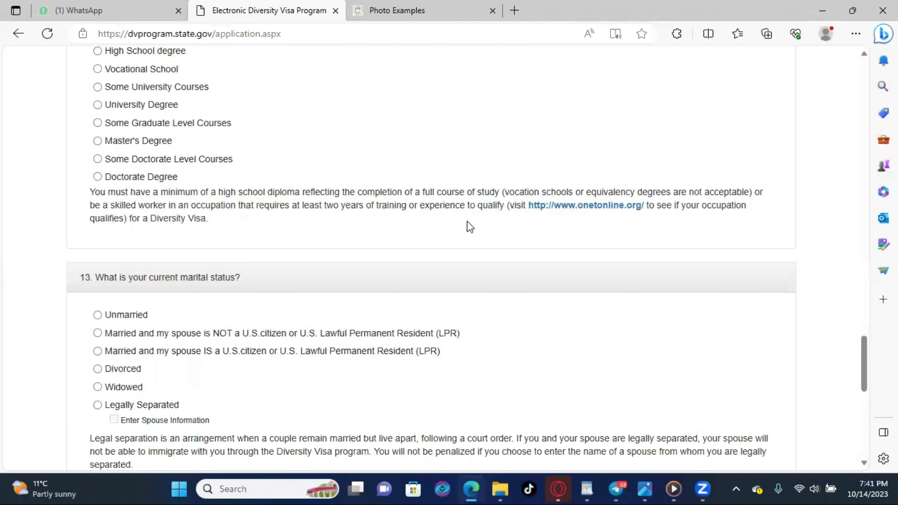
- Review the marital status options in question 13 and the notes on legal separation and listing a spouse
{"action": "scroll", "coordinate": [470, 227], "scroll_direction": "down", "scroll_amount": 1}
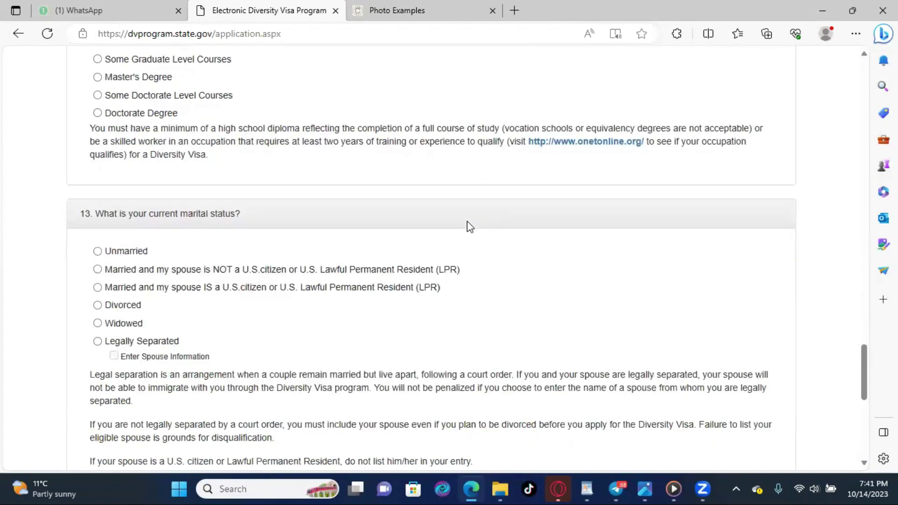
{"action": "scroll", "coordinate": [441, 209], "scroll_direction": "down", "scroll_amount": 2}
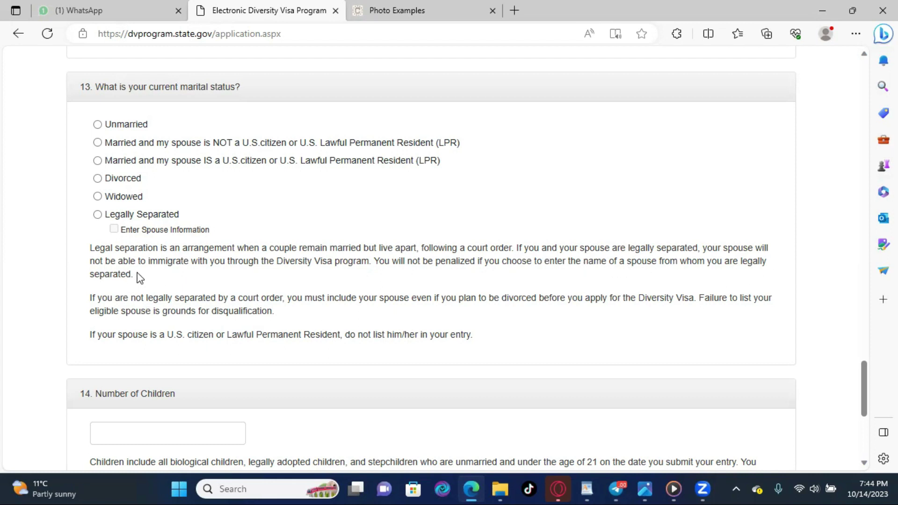
{"action": "scroll", "coordinate": [139, 277], "scroll_direction": "down", "scroll_amount": 1}
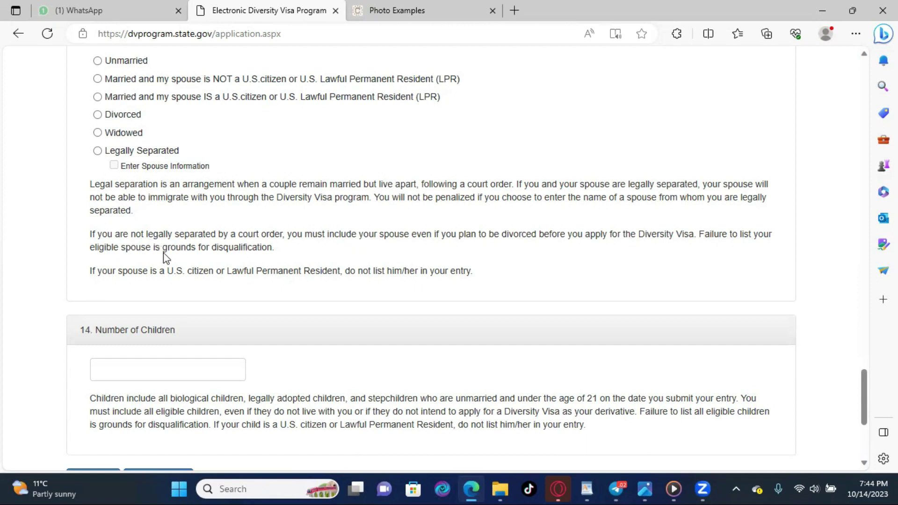
{"action": "scroll", "coordinate": [280, 251], "scroll_direction": "down", "scroll_amount": 1}
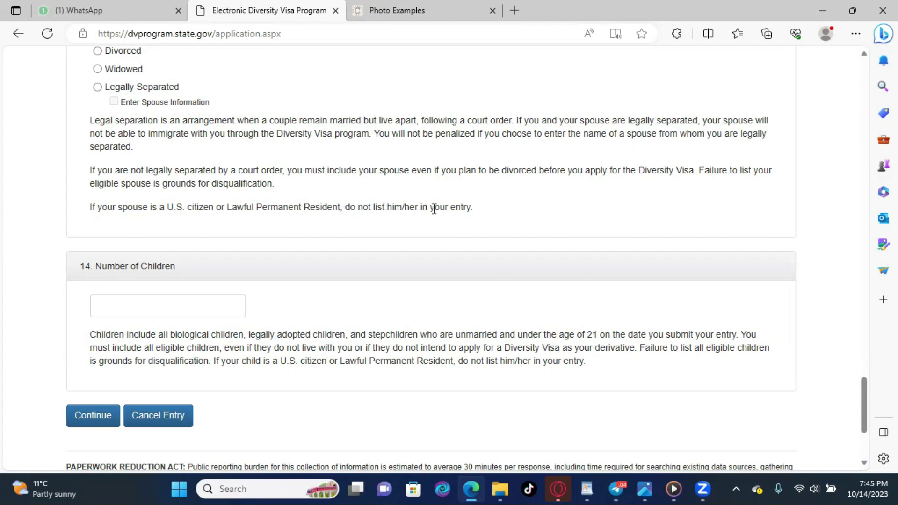
- Examine the Number of Children field, its eligibility note, and the Continue and Cancel Entry choices ending the form
{"action": "scroll", "coordinate": [476, 218], "scroll_direction": "down", "scroll_amount": 3}
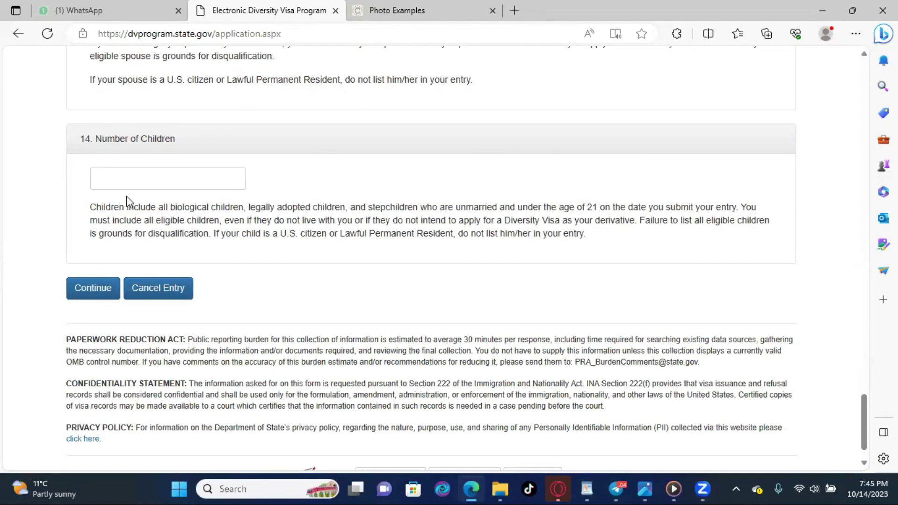
{"action": "left_click", "coordinate": [136, 182]}
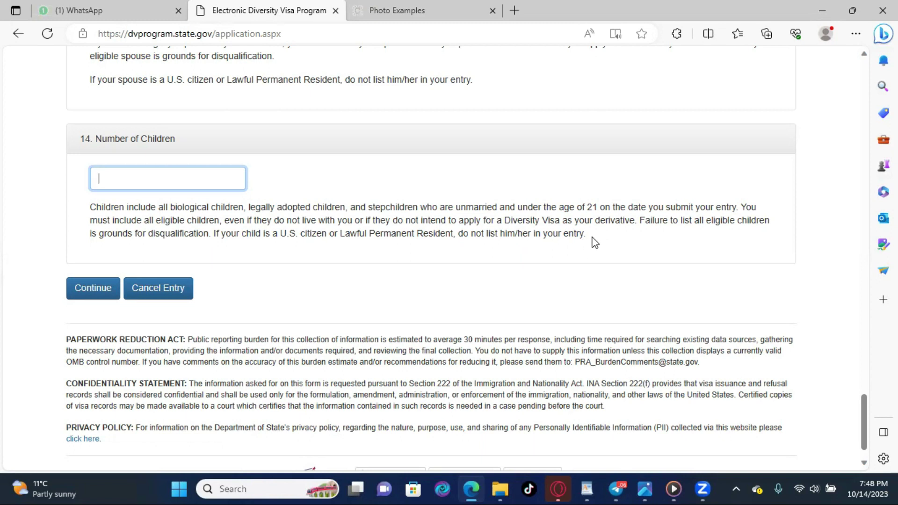
{"action": "scroll", "coordinate": [594, 243], "scroll_direction": "down", "scroll_amount": 1}
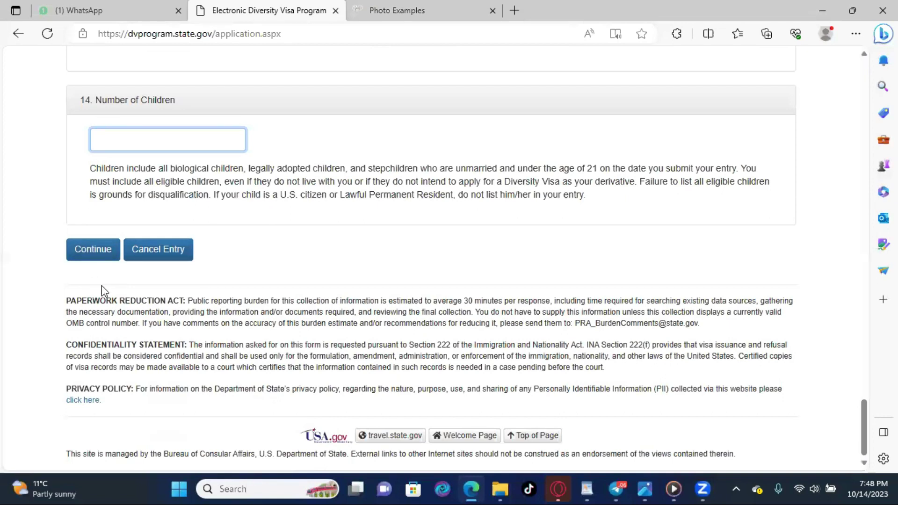
{"action": "scroll", "coordinate": [102, 288], "scroll_direction": "up", "scroll_amount": 3}
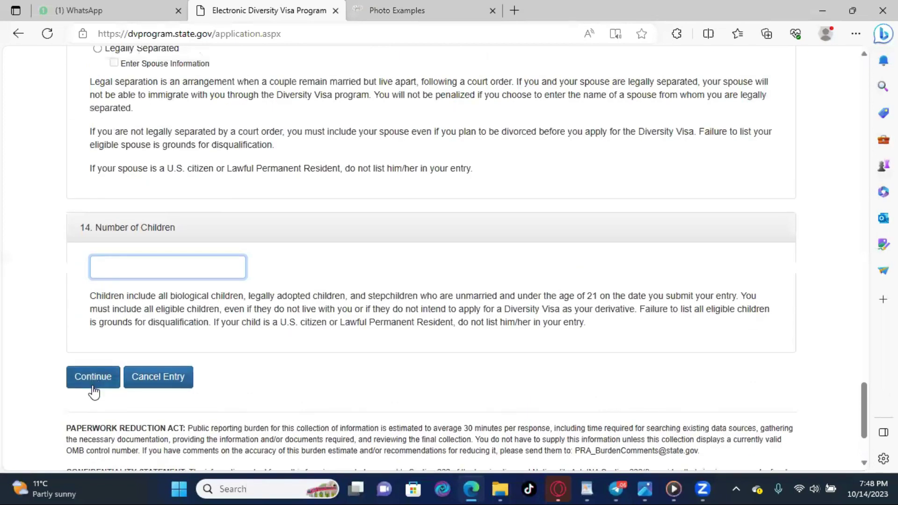
{"action": "scroll", "coordinate": [93, 391], "scroll_direction": "up", "scroll_amount": 1}
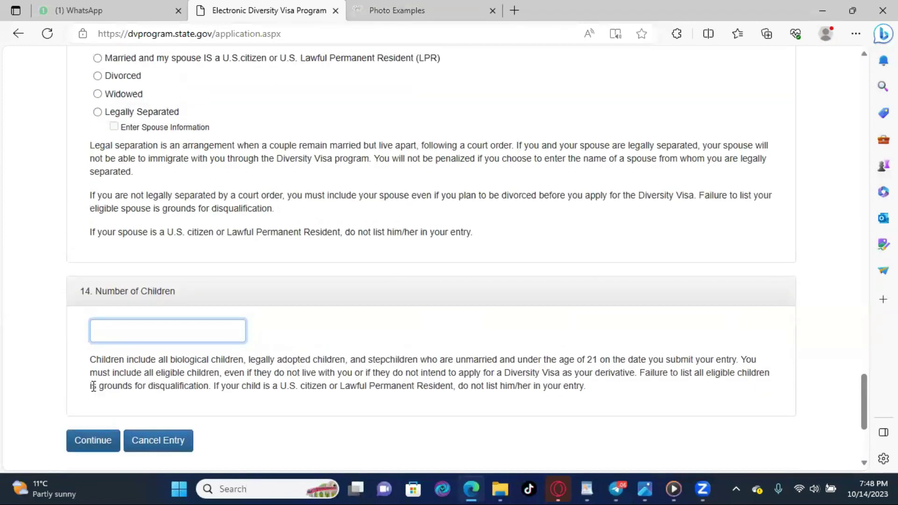
{"action": "scroll", "coordinate": [93, 387], "scroll_direction": "down", "scroll_amount": 3}
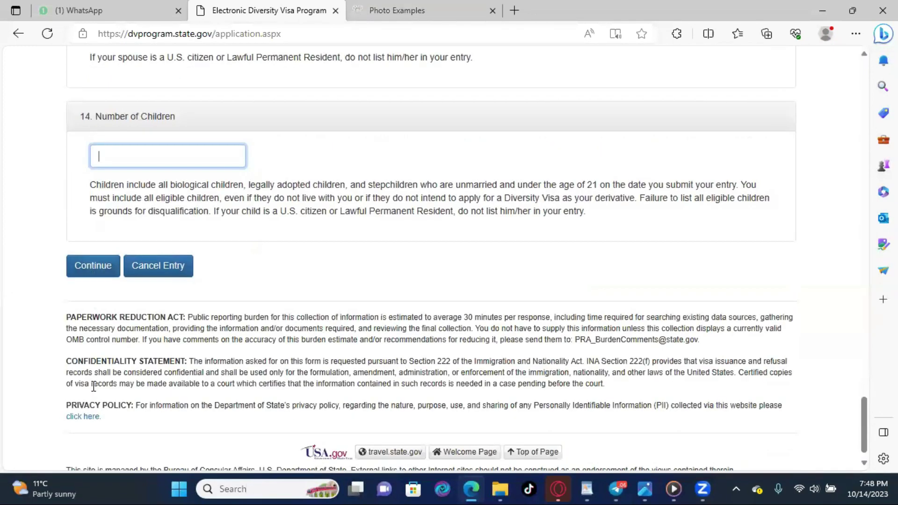